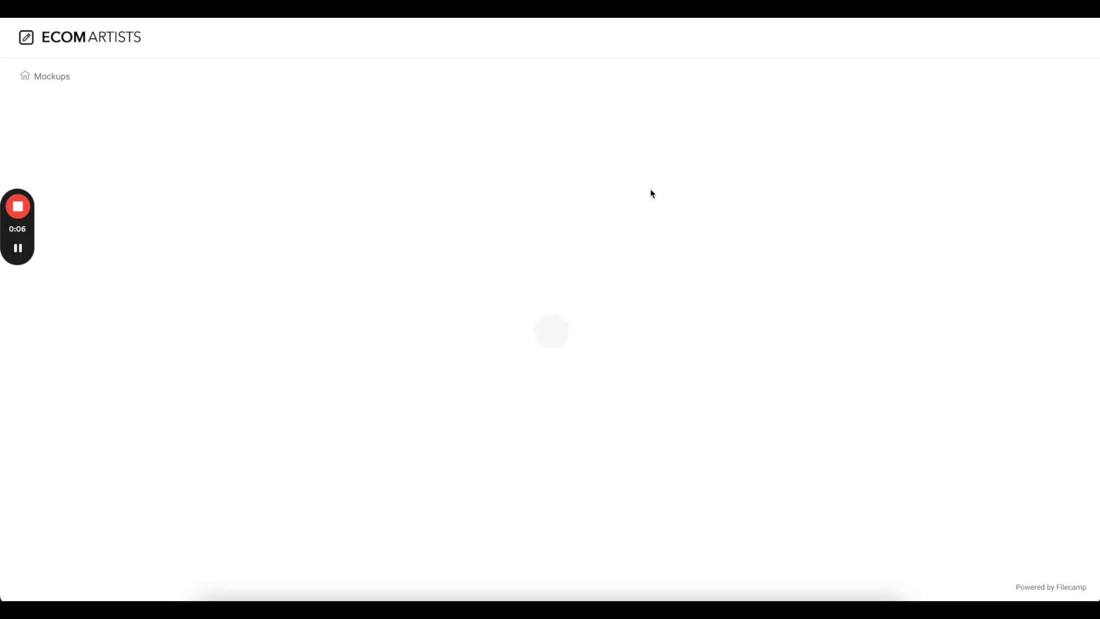
- Download the 2-in-1-blanket.psd print file from the Printfiles folder
scroll(552, 263, down, 5)
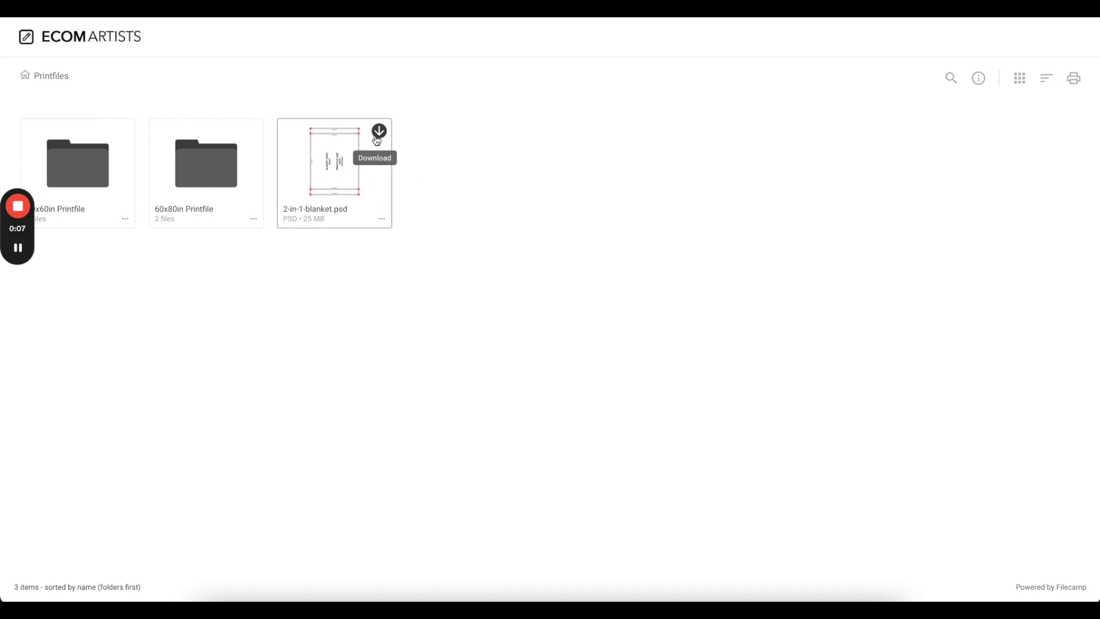
click(377, 141)
click(549, 328)
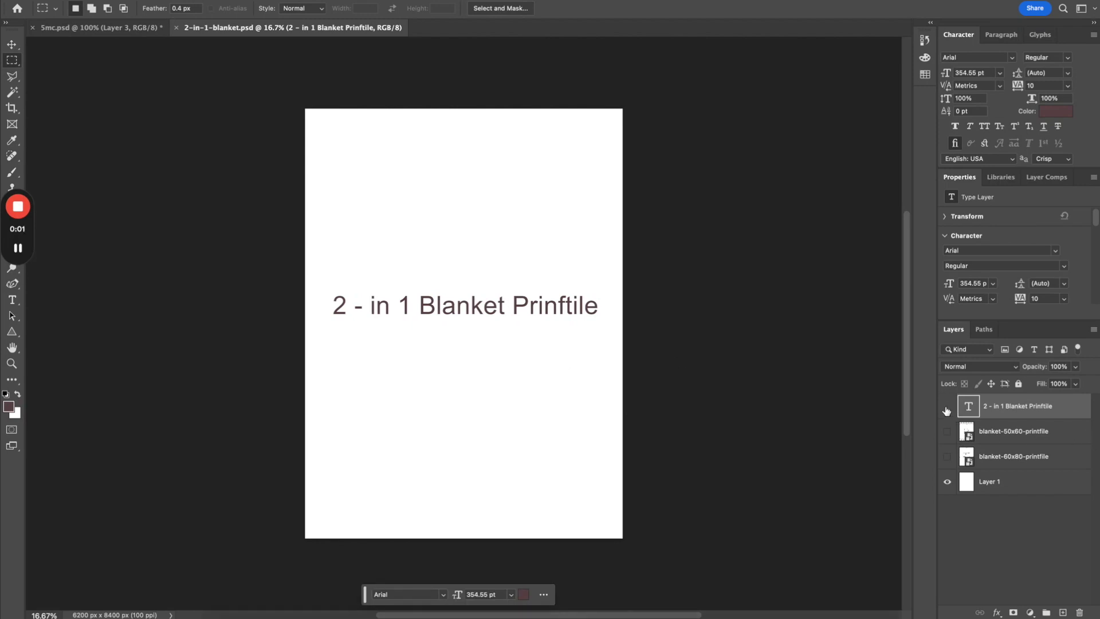
click(946, 406)
click(947, 430)
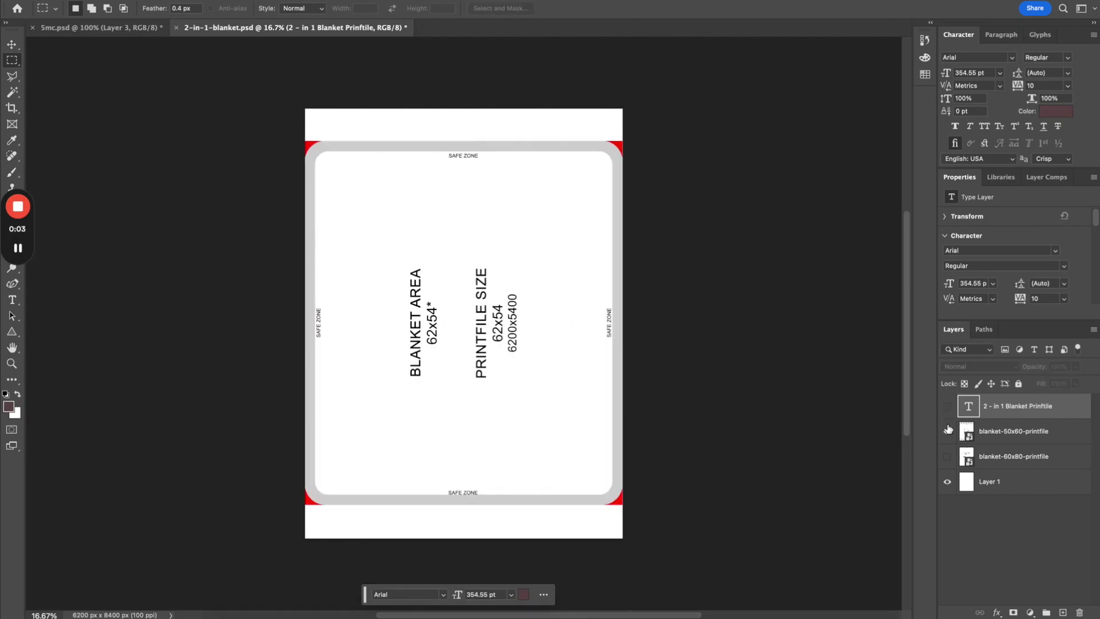
click(947, 430)
click(947, 456)
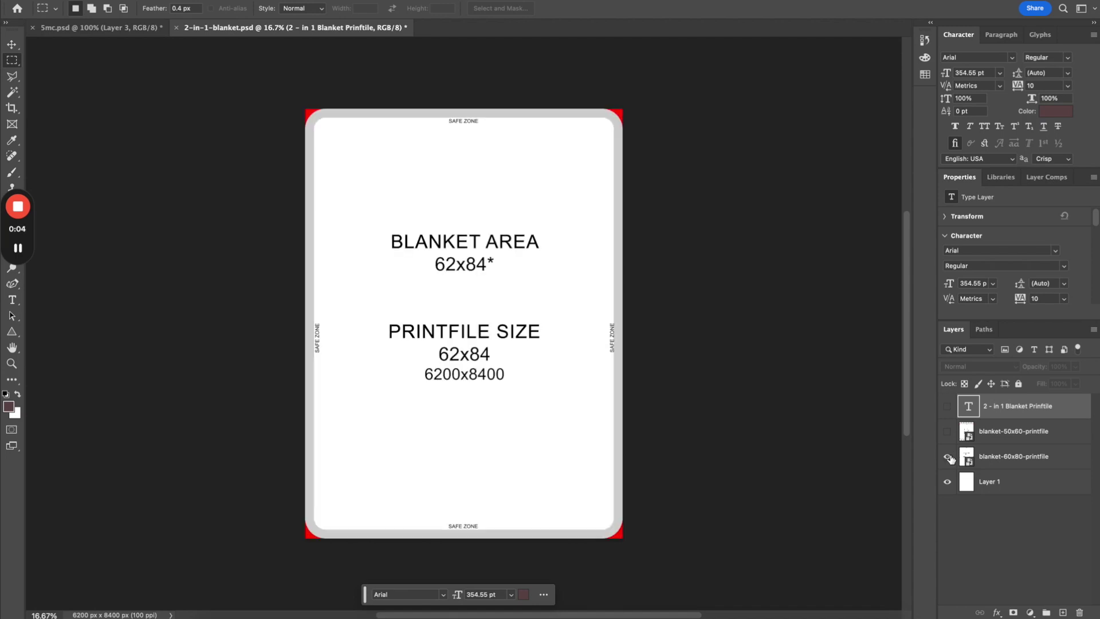
click(950, 457)
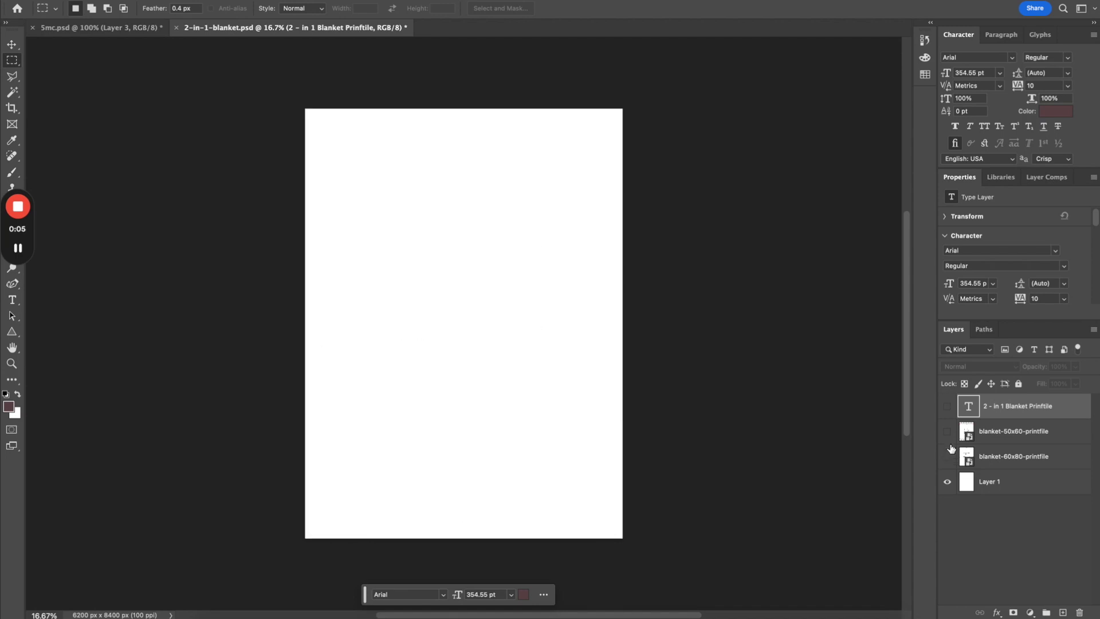
click(948, 406)
click(948, 431)
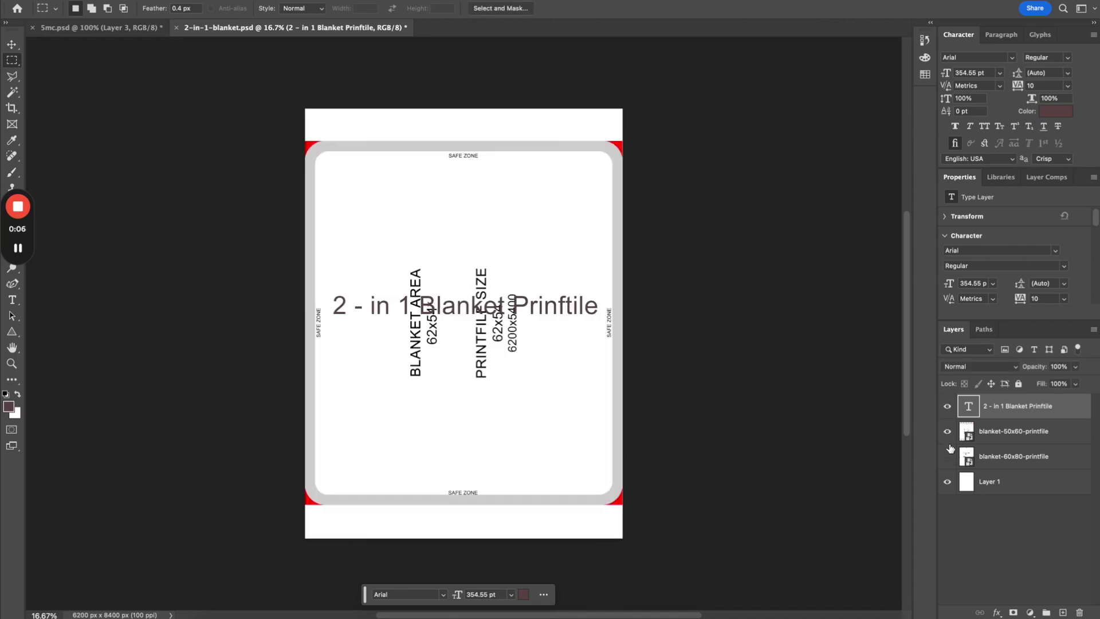
click(948, 456)
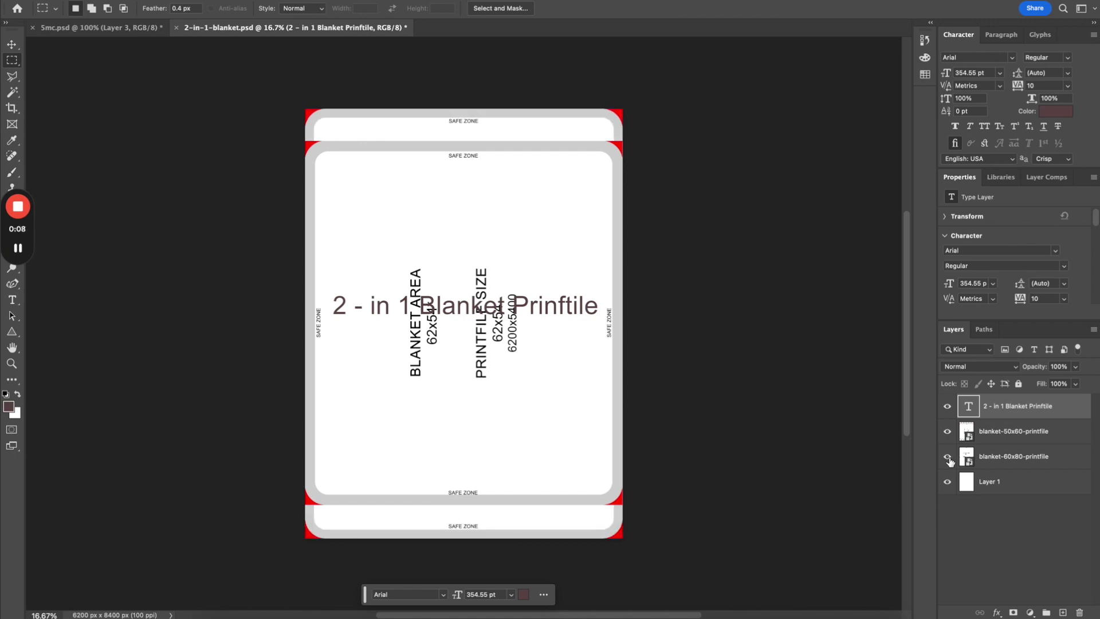
click(948, 456)
click(947, 431)
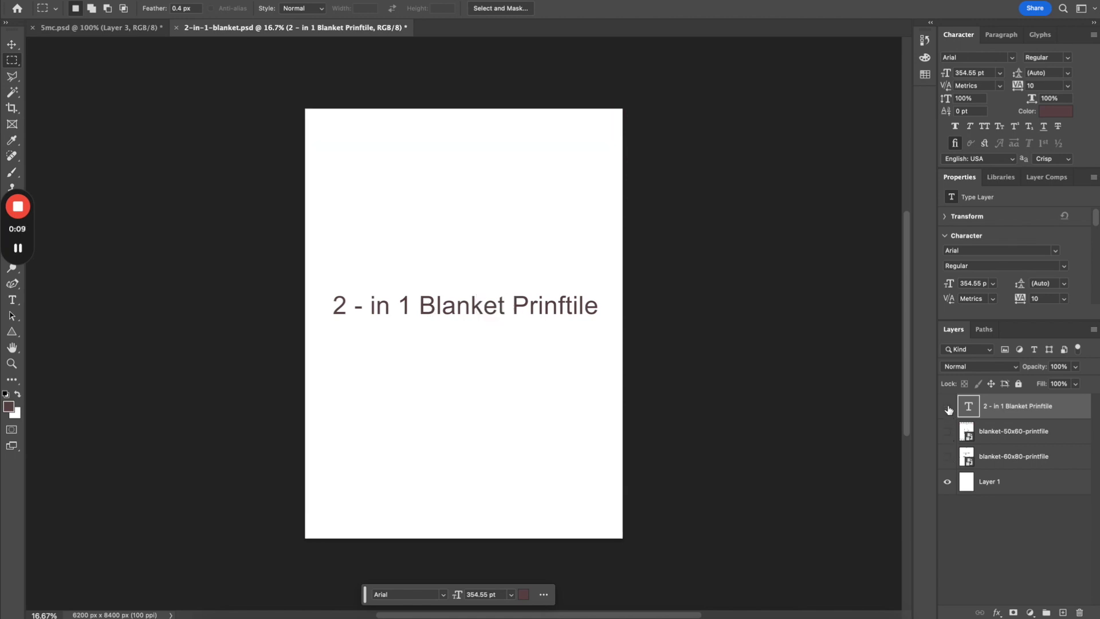
click(948, 406)
click(948, 406)
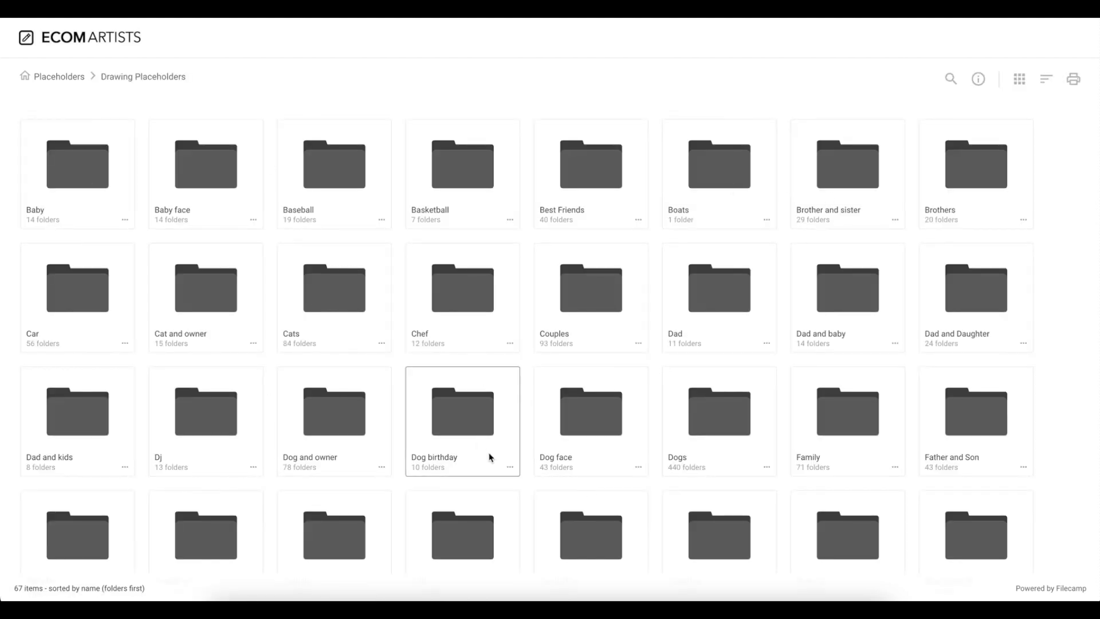
- Scroll through the 440 dog drawings in the Dogs placeholder folder
scroll(611, 537, down, 1)
scroll(613, 516, down, 4)
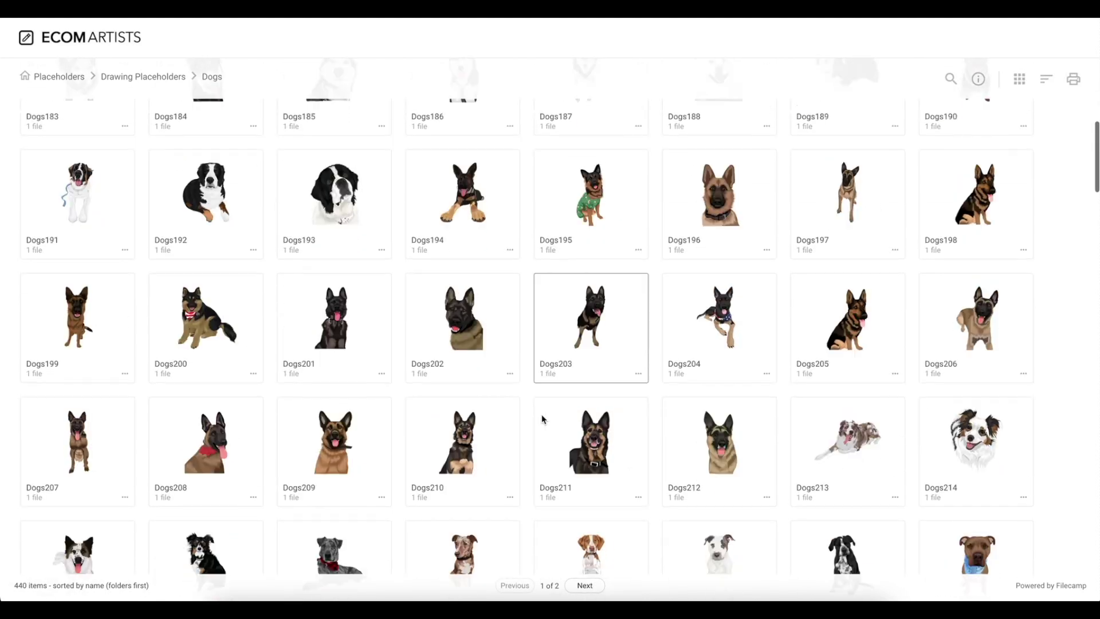
scroll(541, 414, down, 4)
scroll(541, 414, down, 5)
scroll(541, 414, down, 4)
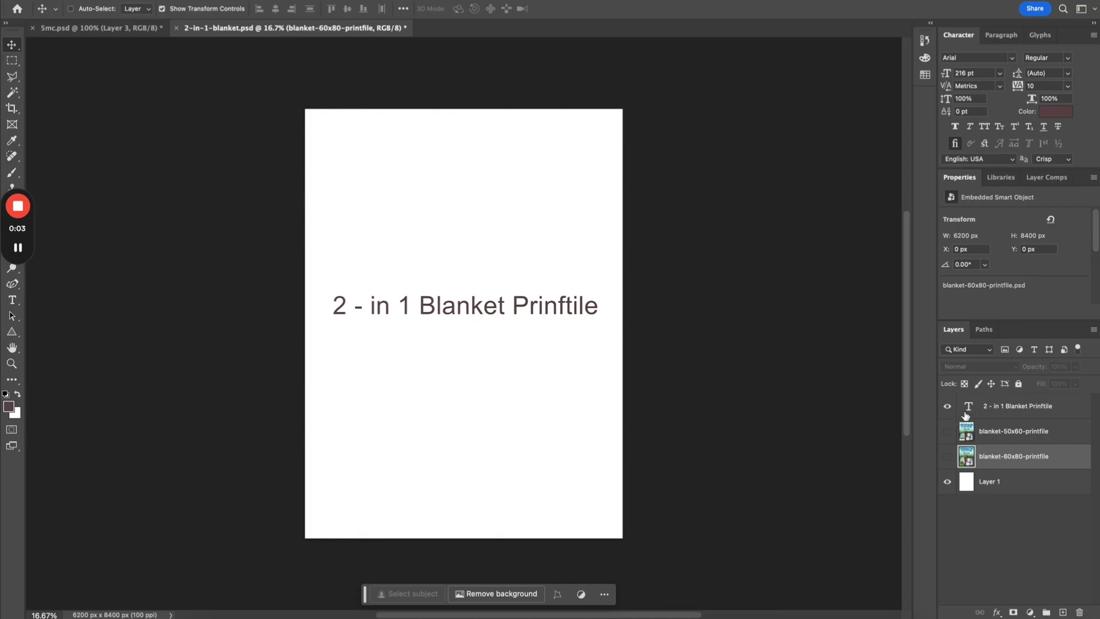
- Show the 60x80 campsite artwork, hiding the title and 50x60 layers, and inspect it
click(947, 406)
click(946, 456)
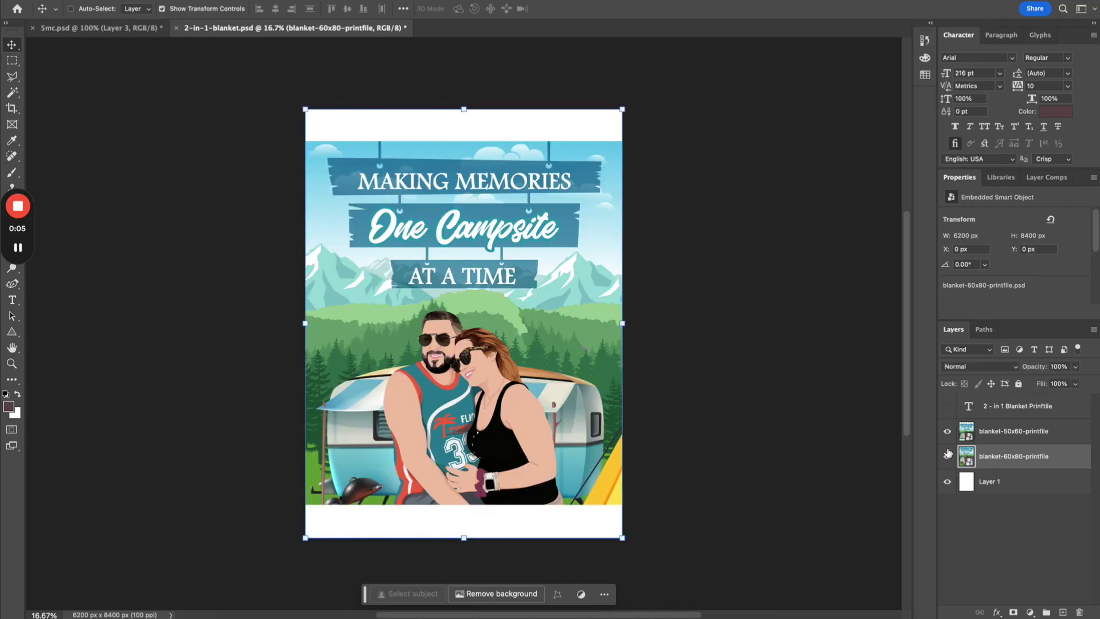
click(947, 430)
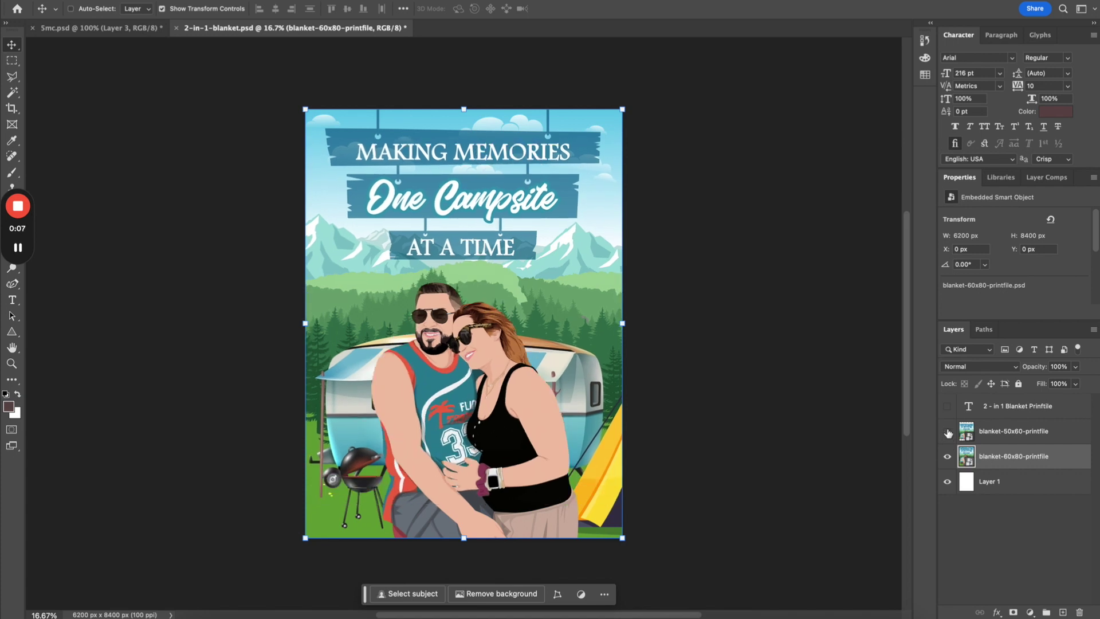
double_click(959, 424)
click(947, 431)
click(946, 431)
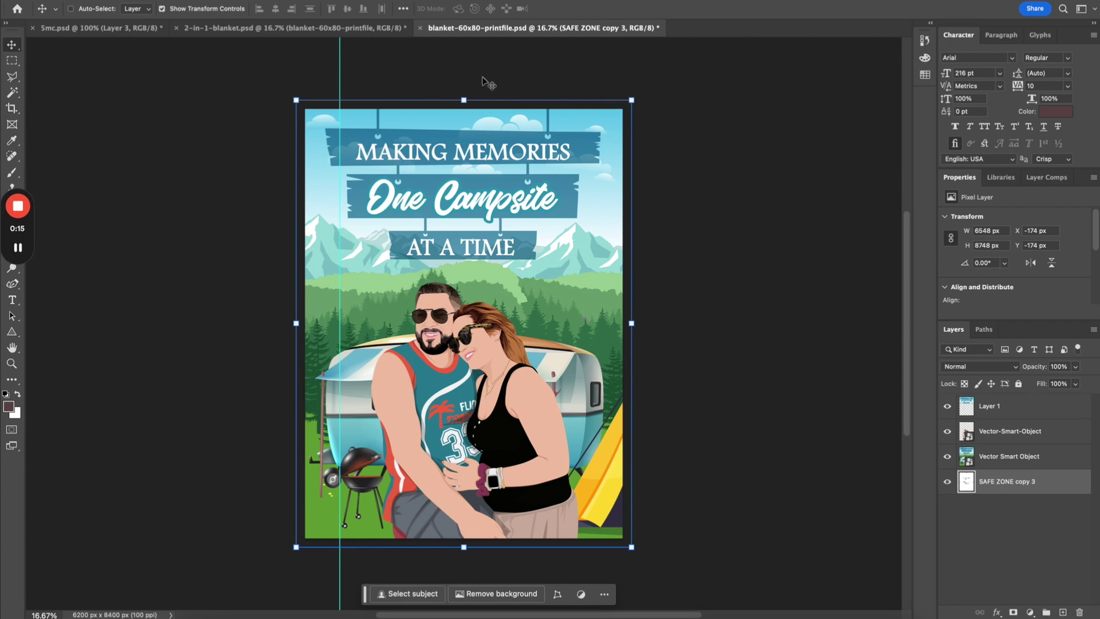
click(419, 27)
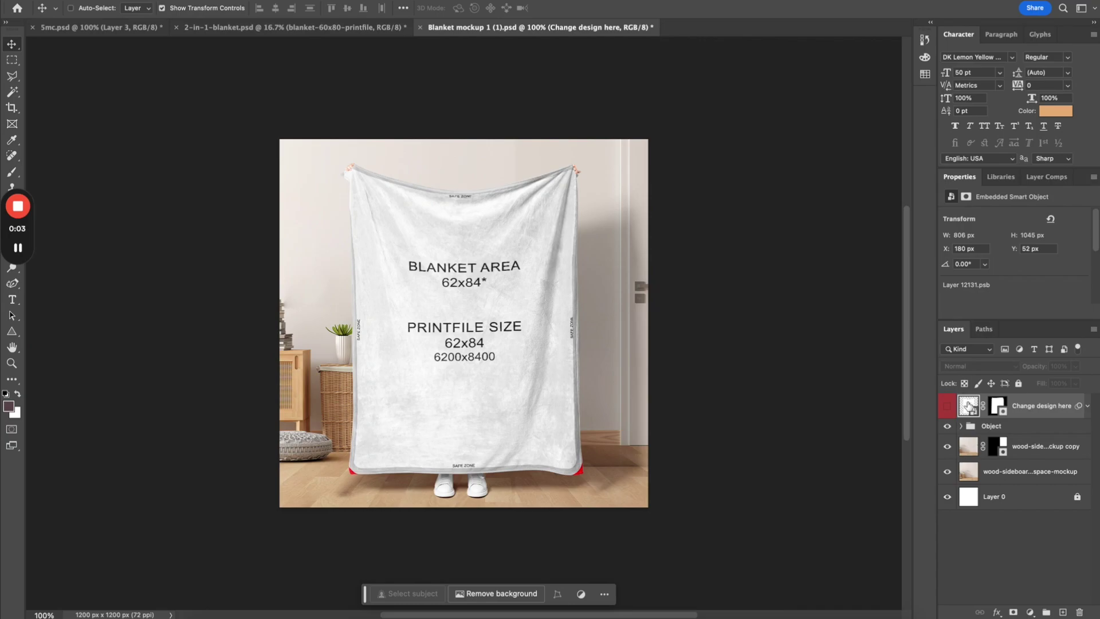
- Update the mockup's blanket design smart object and save the changes
double_click(968, 405)
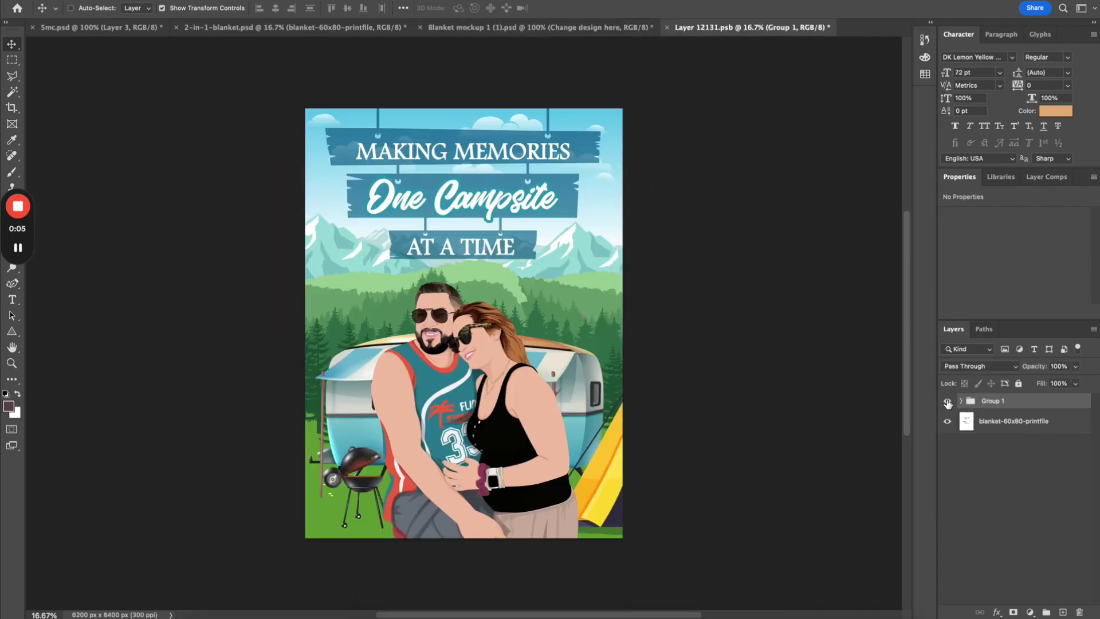
click(667, 28)
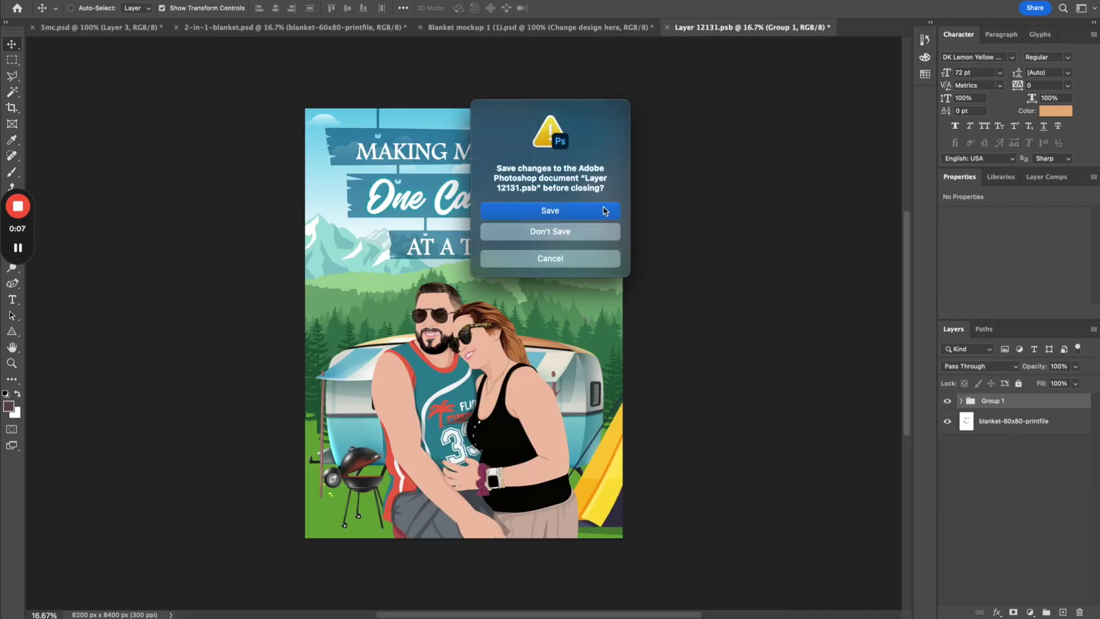
click(599, 211)
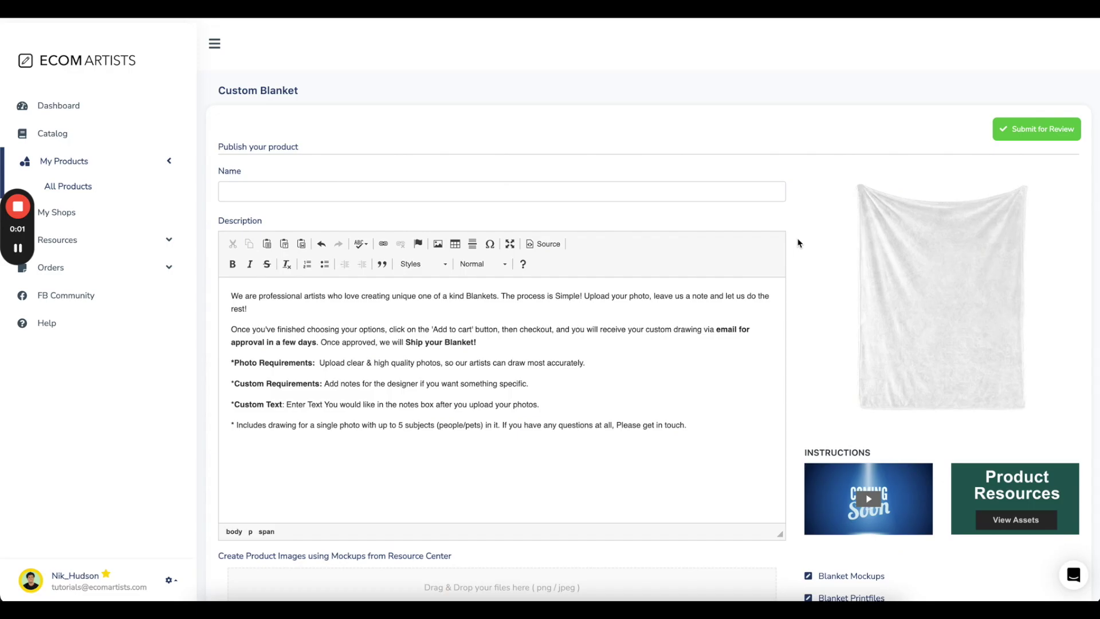
scroll(798, 241, down, 10)
- Upload the camping blanket PSD as the product's print file
scroll(798, 240, down, 5)
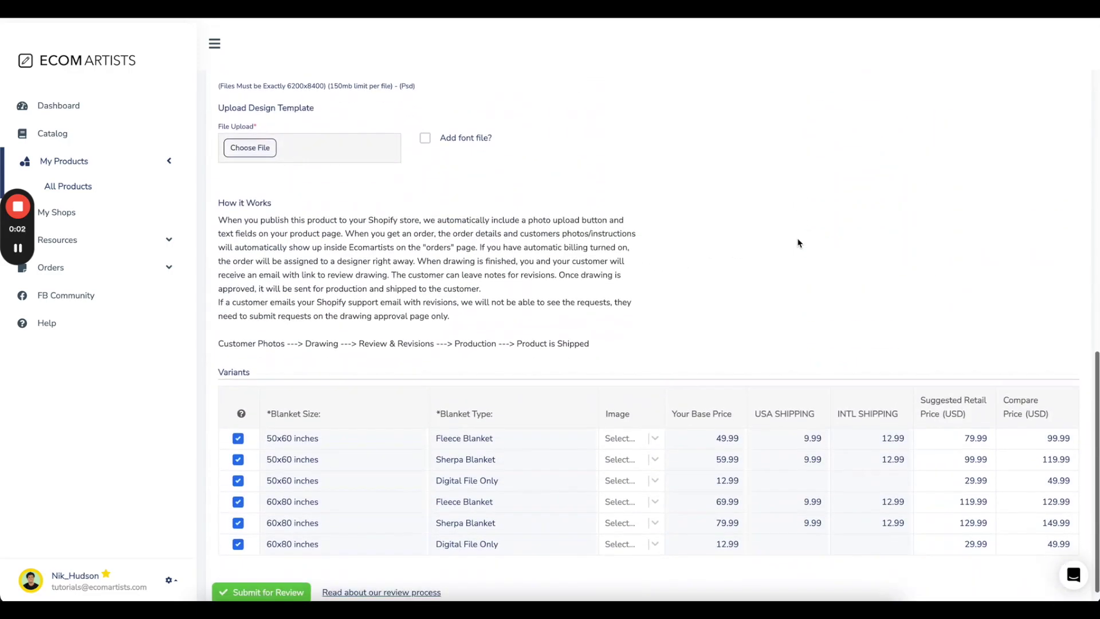
click(250, 143)
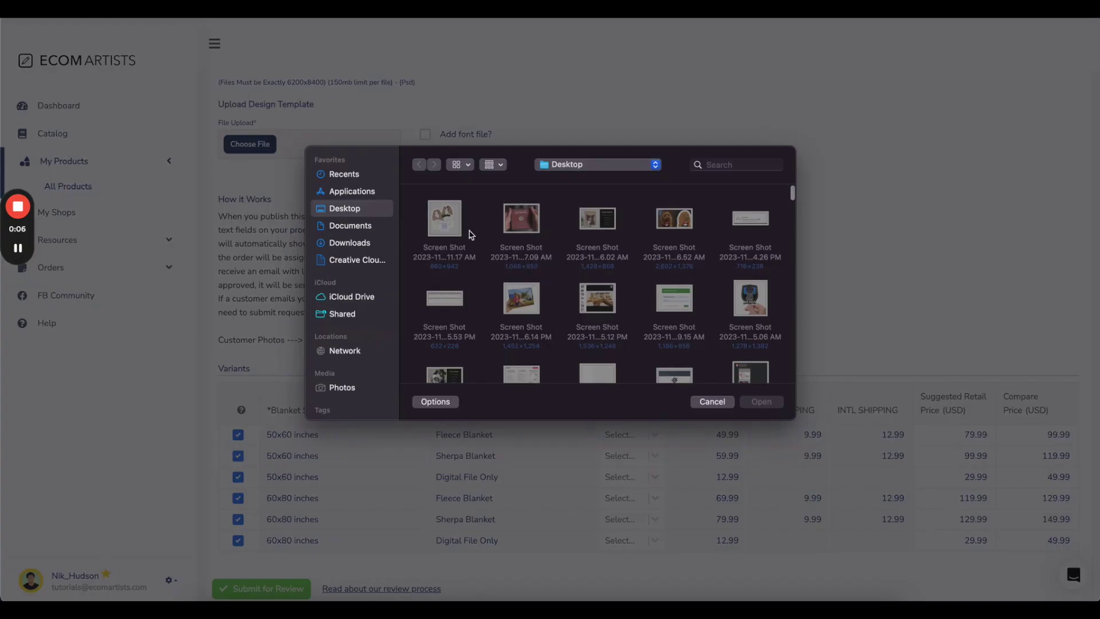
click(527, 235)
click(761, 401)
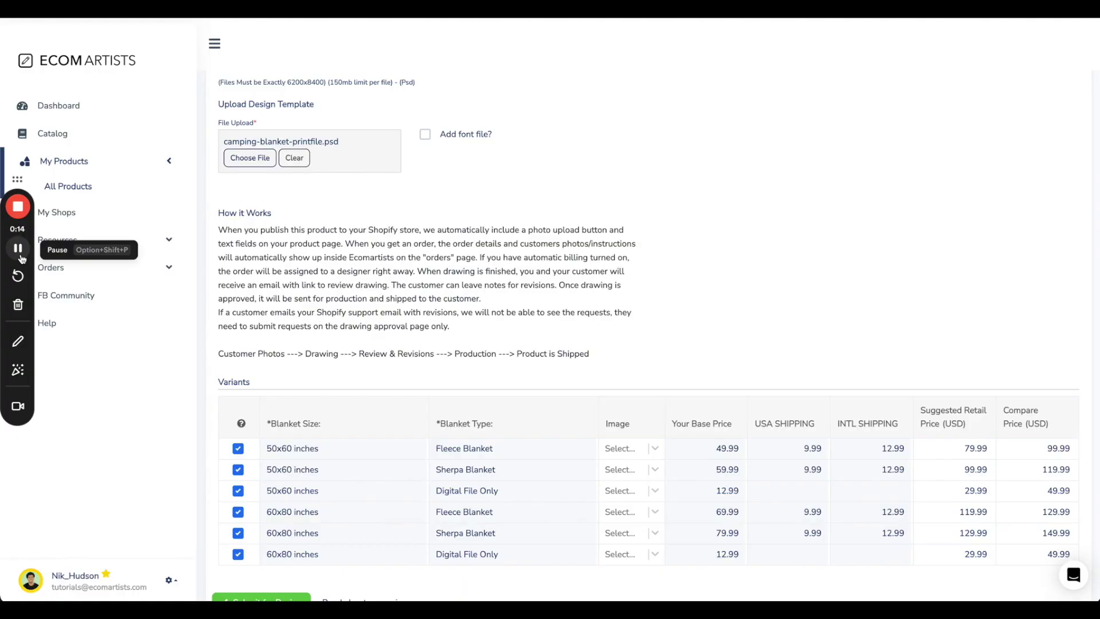
- Upload the camping blanket mockup JPG as a product image
scroll(447, 255, up, 3)
scroll(435, 218, up, 4)
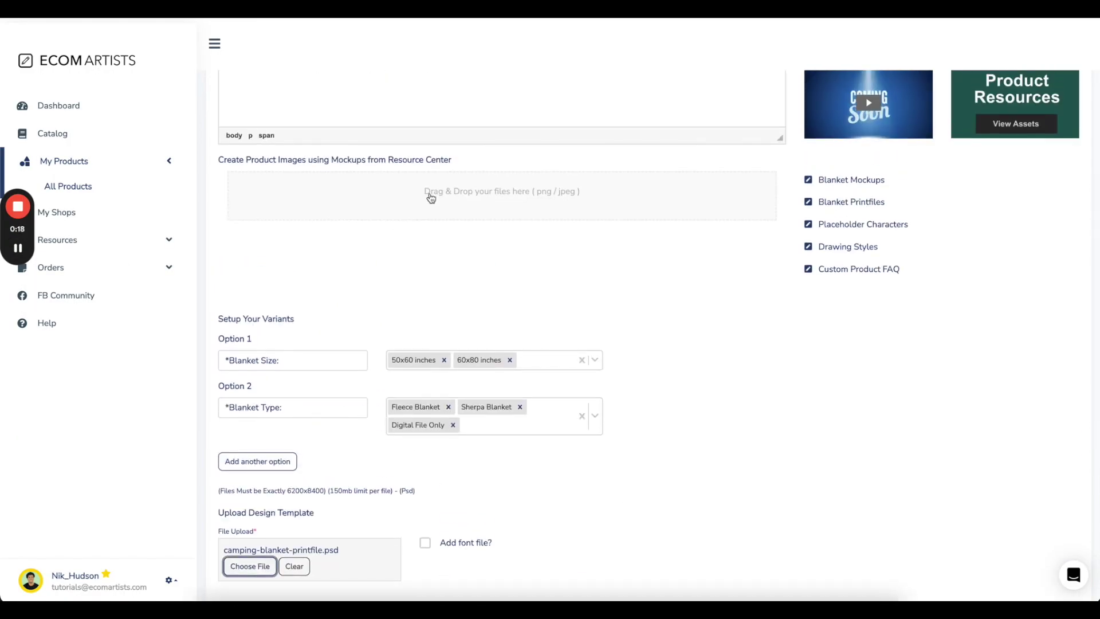
key(space)
click(438, 209)
click(761, 392)
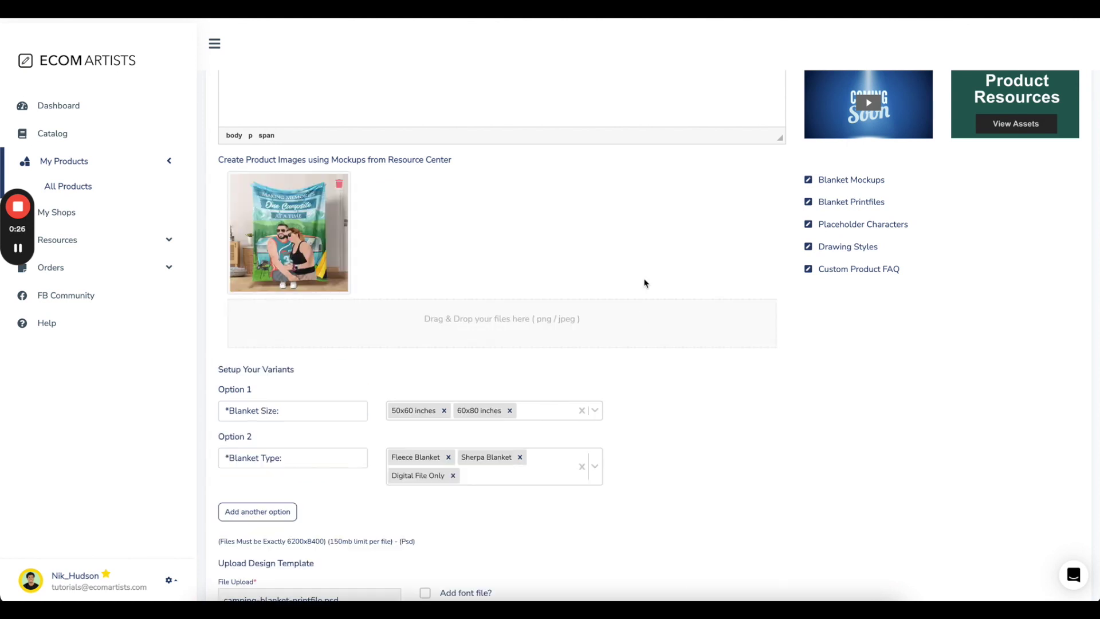
- Add 'Couples Camping' to the product name, making it Custom Couples Camping Blanket
scroll(630, 241, up, 7)
click(618, 192)
text(Custom Couples )
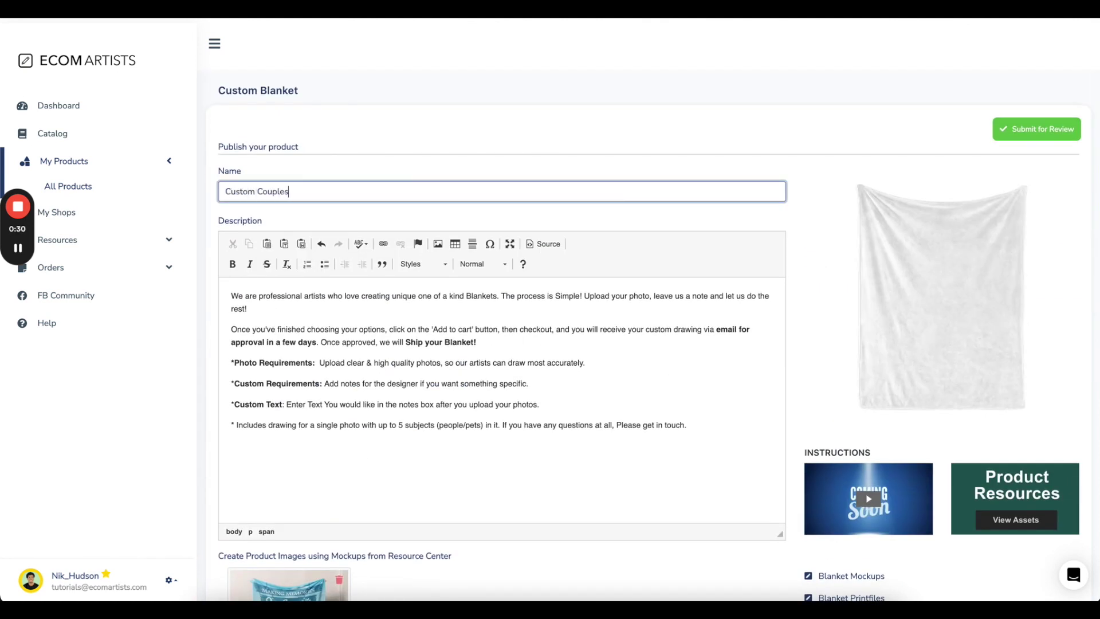
text(Camping Blanket)
click(805, 183)
- Review the variants' suggested retail prices and submit the blanket for review
scroll(803, 270, down, 2)
scroll(803, 270, down, 4)
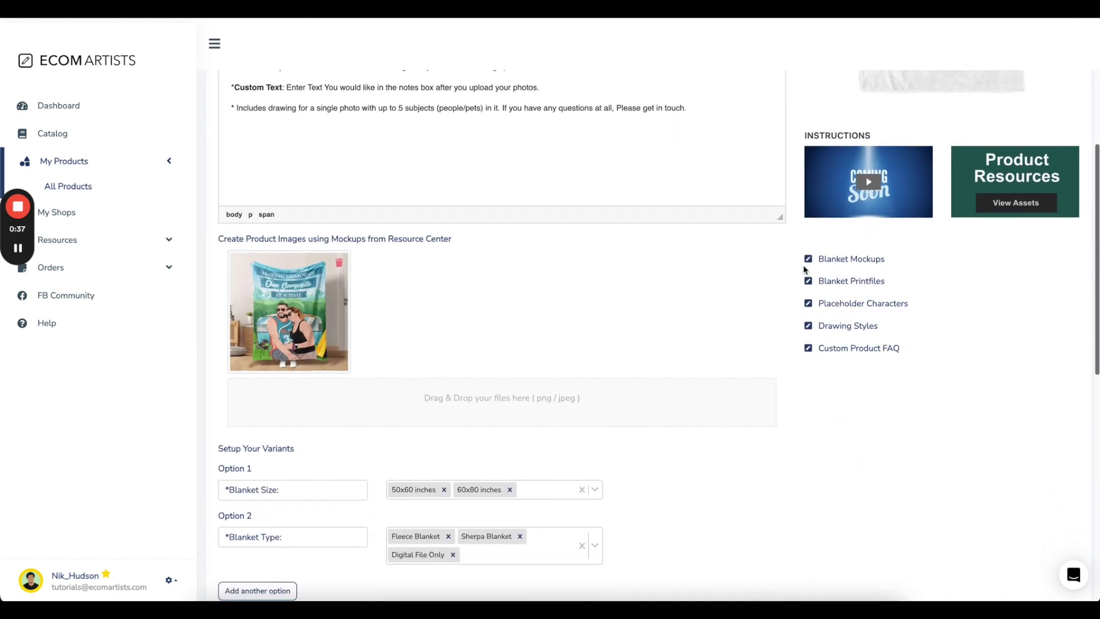
scroll(804, 270, down, 2)
scroll(803, 270, down, 2)
scroll(804, 270, down, 3)
scroll(804, 269, down, 3)
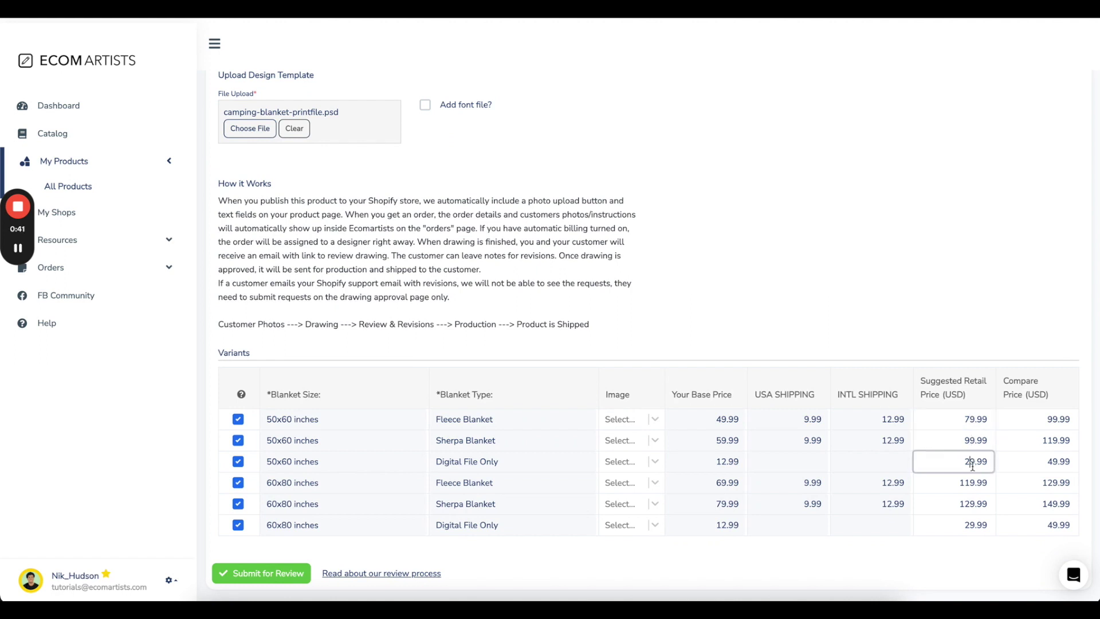
click(969, 526)
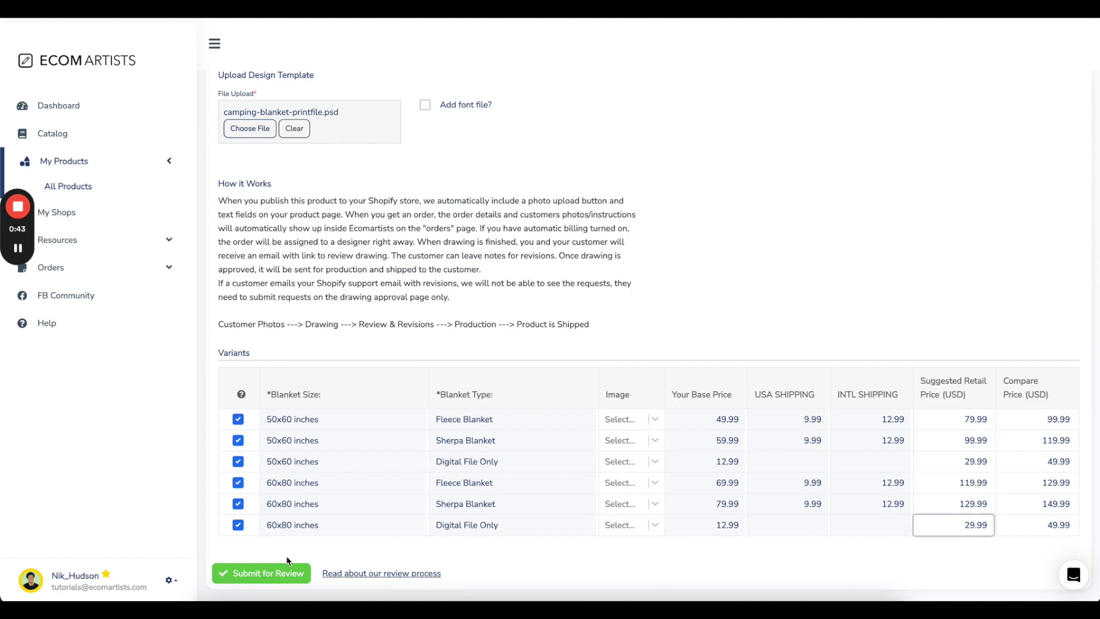
click(275, 574)
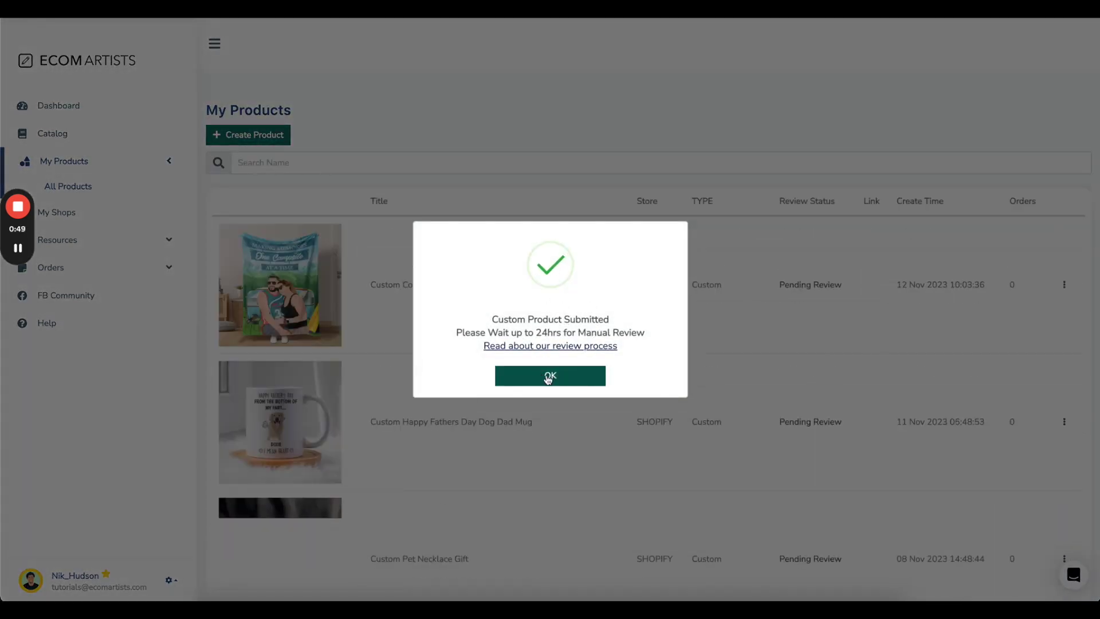
- Dismiss the submission notice and view the approved blanket on the eatutorialstore storefront
click(573, 375)
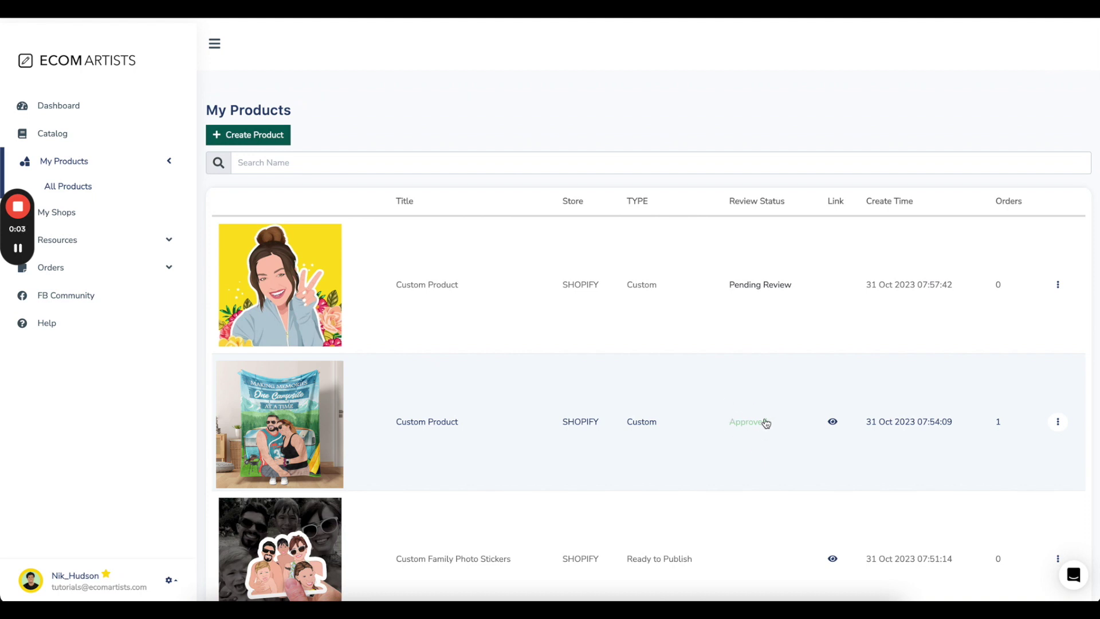
click(832, 422)
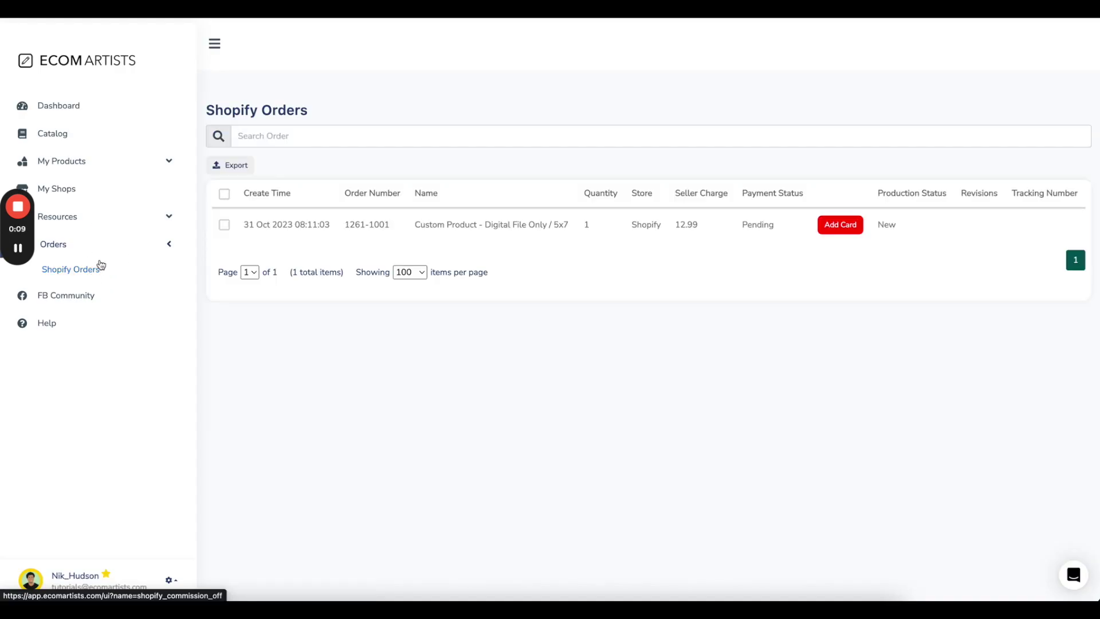
click(100, 272)
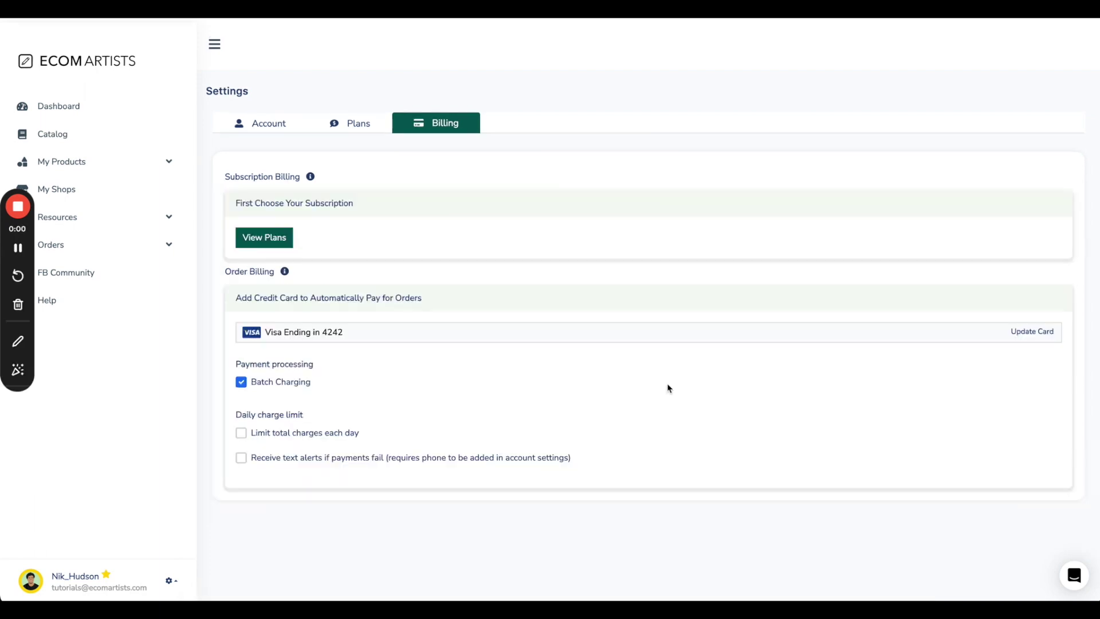
- Toggle Batch Charging off and back on, leaving it enabled for order billing
click(241, 382)
click(241, 383)
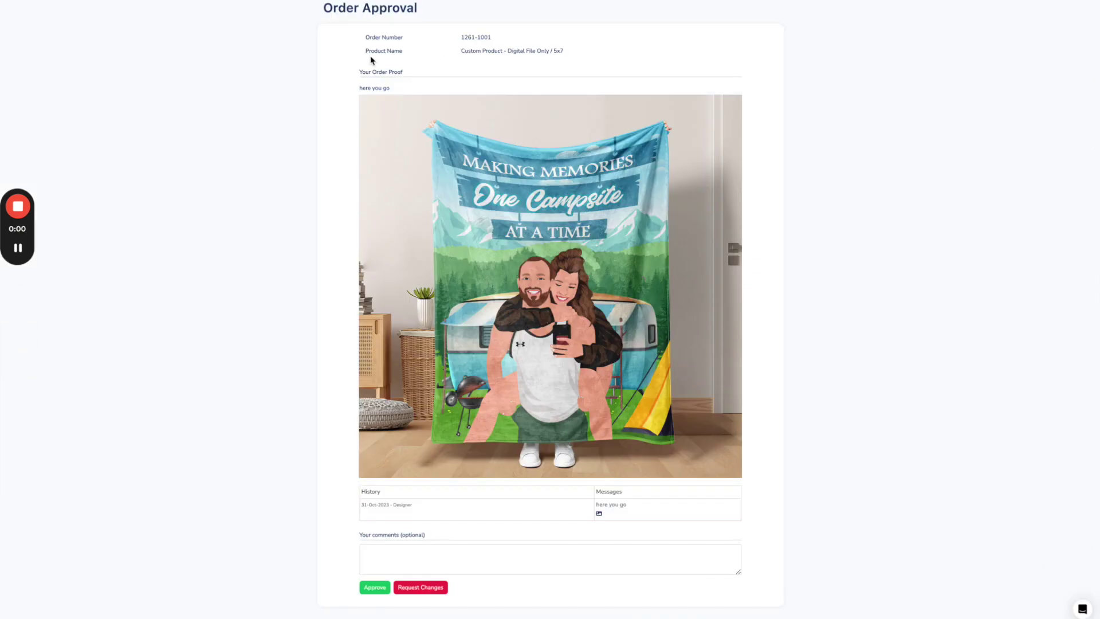
drag(329, 20, 448, 39)
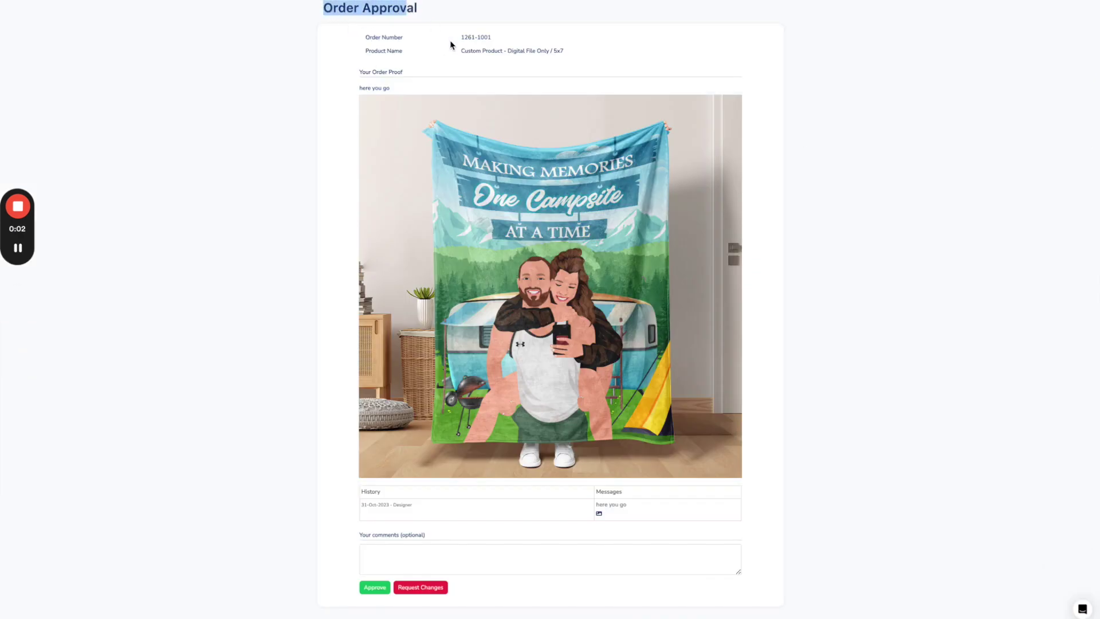
click(456, 44)
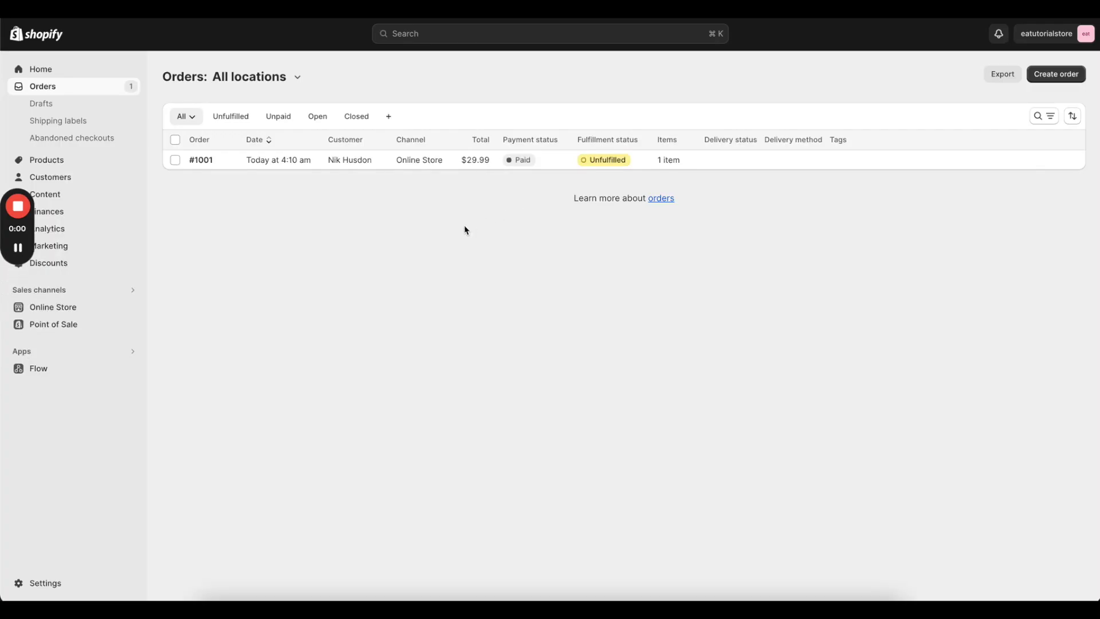
- Send order #1001's fulfillment request for the Custom Product to Ecomartists
click(311, 160)
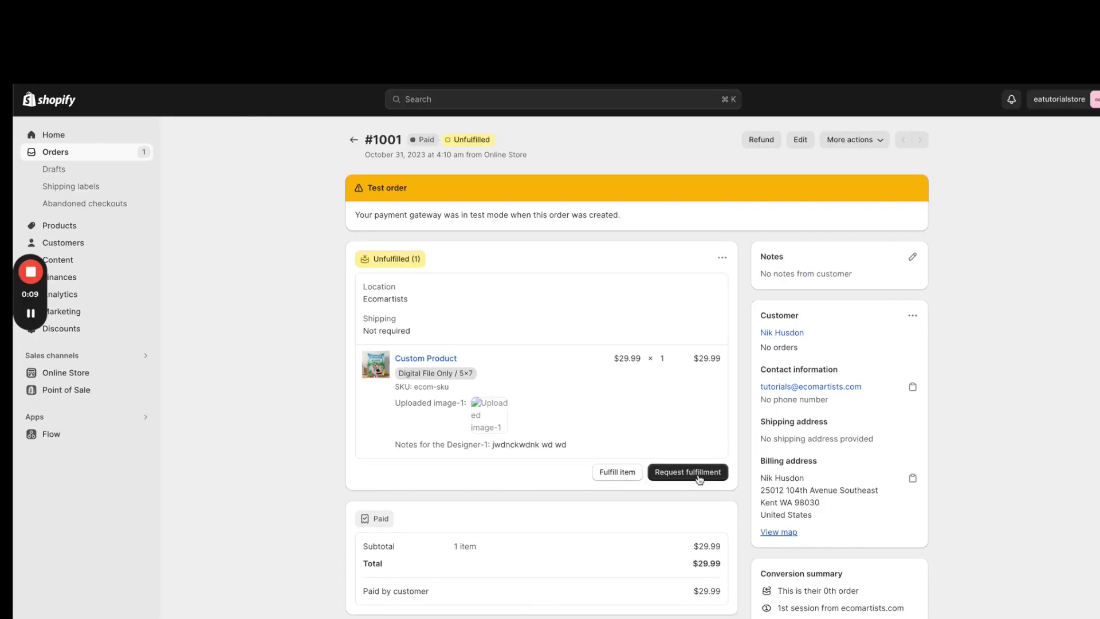
click(697, 473)
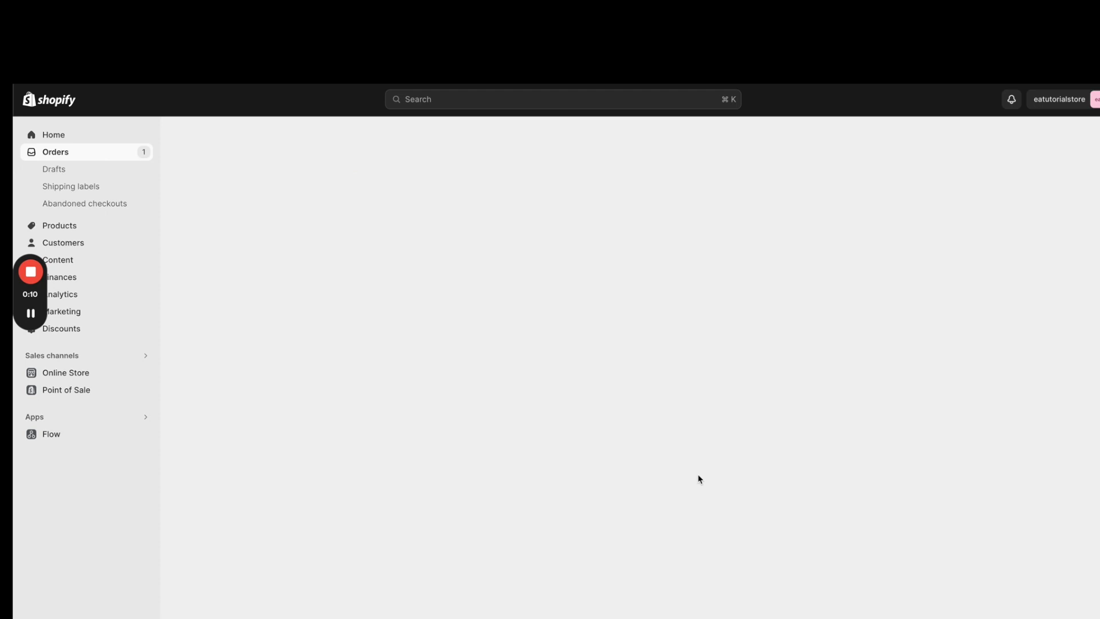
click(800, 254)
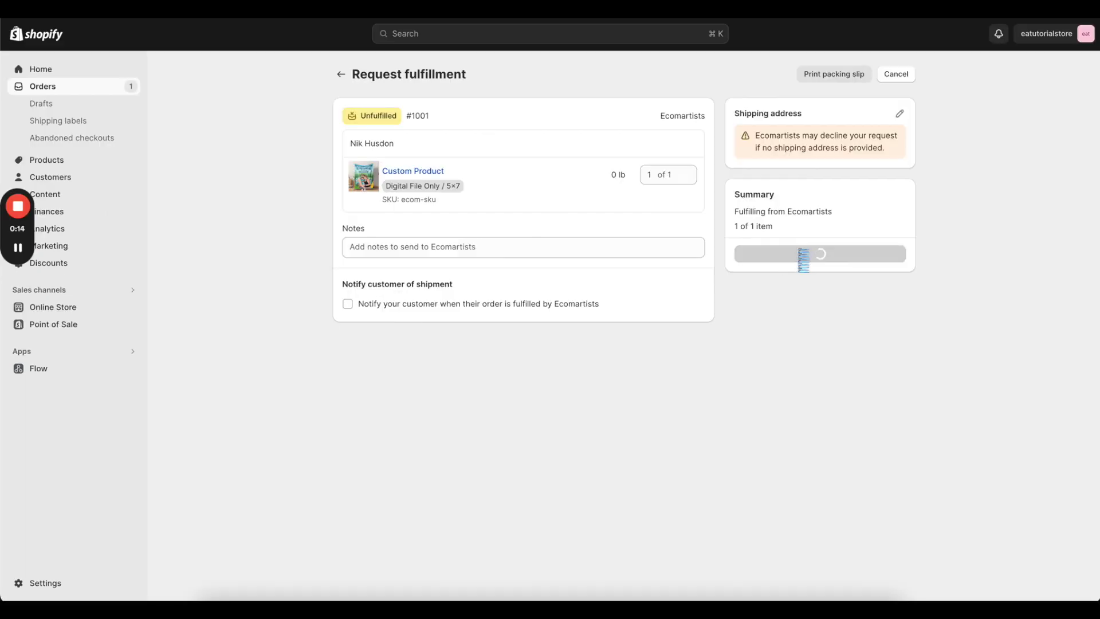